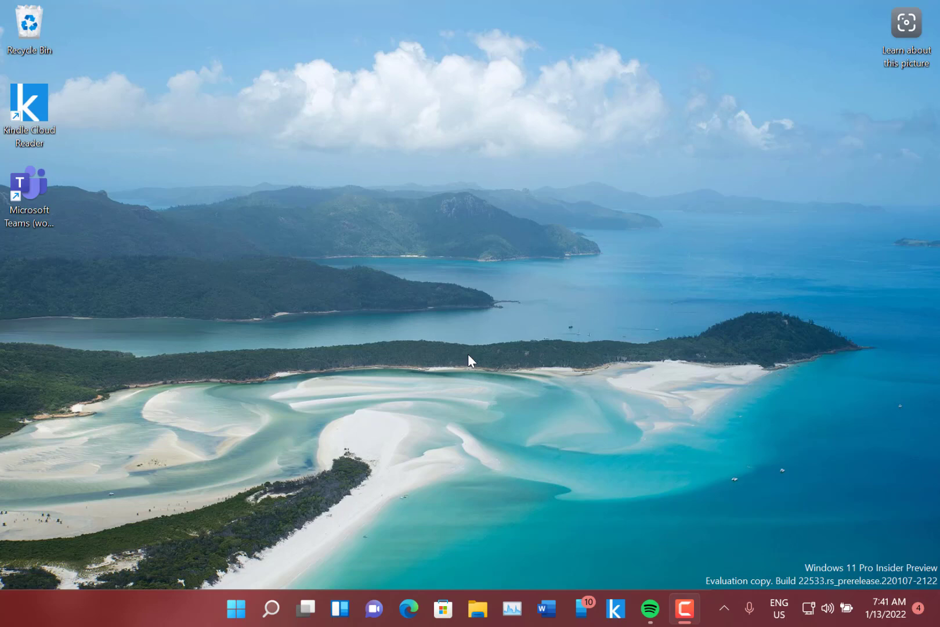
Step: Bring the system volume down to 54, then show the redesigned brightness indicator
{"action": "key", "text": "XF86AudioLowerVolume"}
{"action": "key", "text": "XF86AudioLowerVolume"}
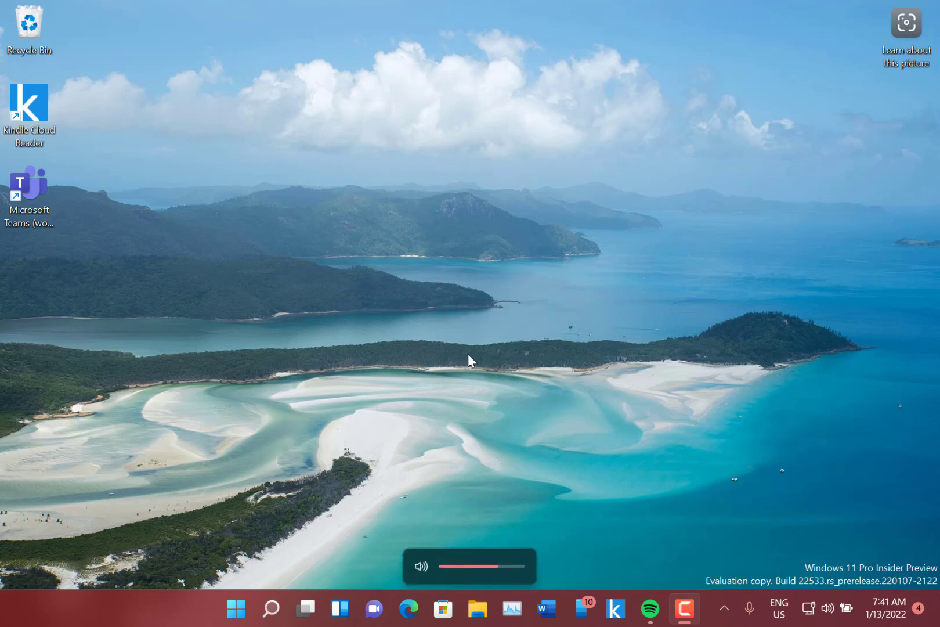
{"action": "key", "text": "XF86AudioLowerVolume"}
{"action": "key", "text": "XF86AudioLowerVolume"}
{"action": "key", "text": "XF86AudioLowerVolume"}
{"action": "key", "text": "XF86AudioLowerVolume"}
{"action": "key", "text": "XF86AudioLowerVolume"}
{"action": "key", "text": "XF86AudioLowerVolume"}
{"action": "key", "text": "XF86AudioLowerVolume"}
{"action": "key", "text": "XF86AudioLowerVolume"}
{"action": "key", "text": "XF86AudioLowerVolume"}
{"action": "key", "text": "XF86AudioLowerVolume"}
{"action": "key", "text": "XF86AudioLowerVolume"}
{"action": "key", "text": "XF86AudioLowerVolume"}
{"action": "key", "text": "XF86AudioLowerVolume"}
{"action": "key", "text": "XF86AudioLowerVolume"}
{"action": "key", "text": "XF86AudioLowerVolume"}
{"action": "key", "text": "XF86AudioRaiseVolume"}
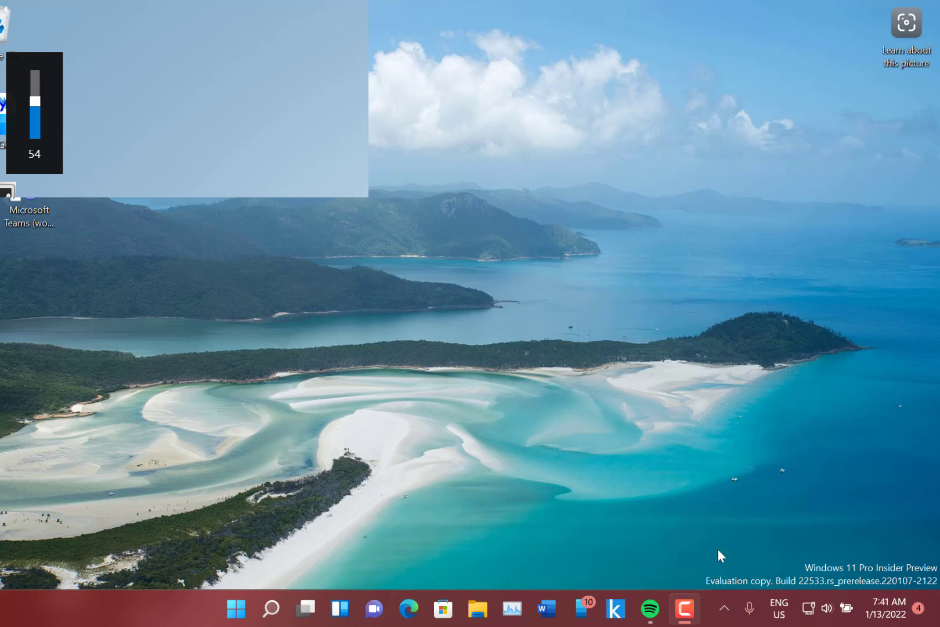
{"action": "key", "text": "XF86MonBrightnessUp"}
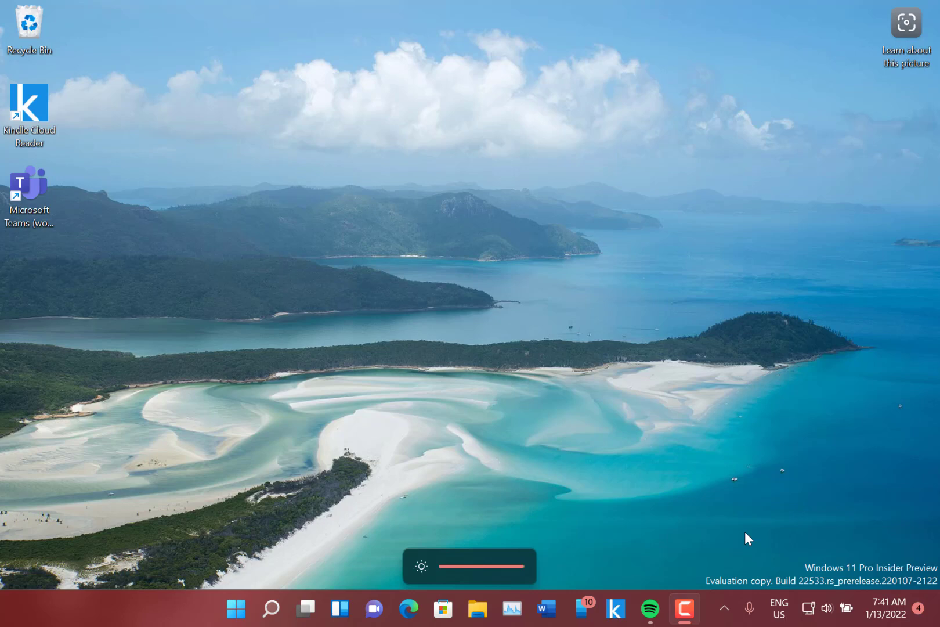
{"action": "left_click", "coordinate": [828, 609]}
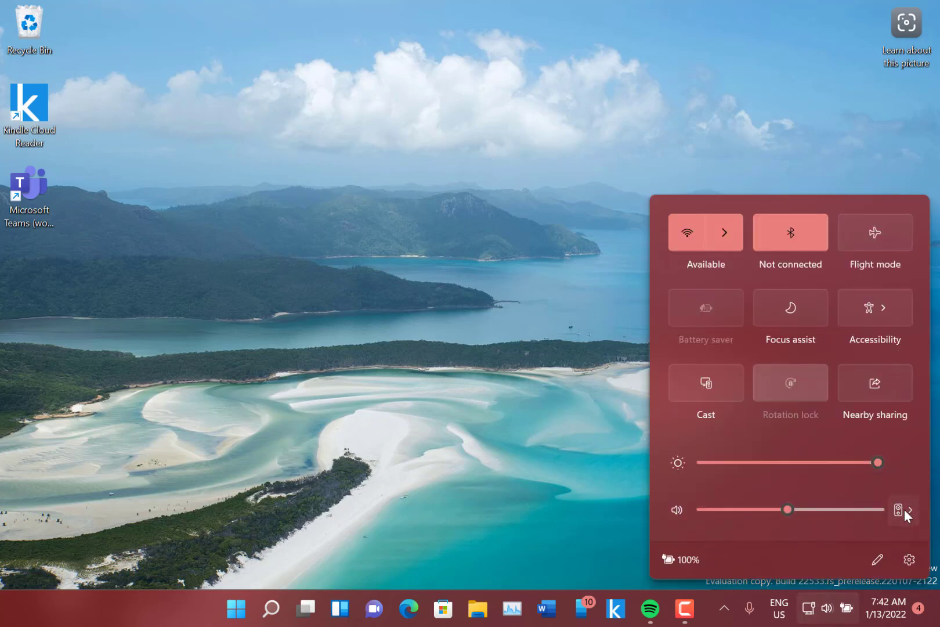
{"action": "left_click", "coordinate": [905, 509]}
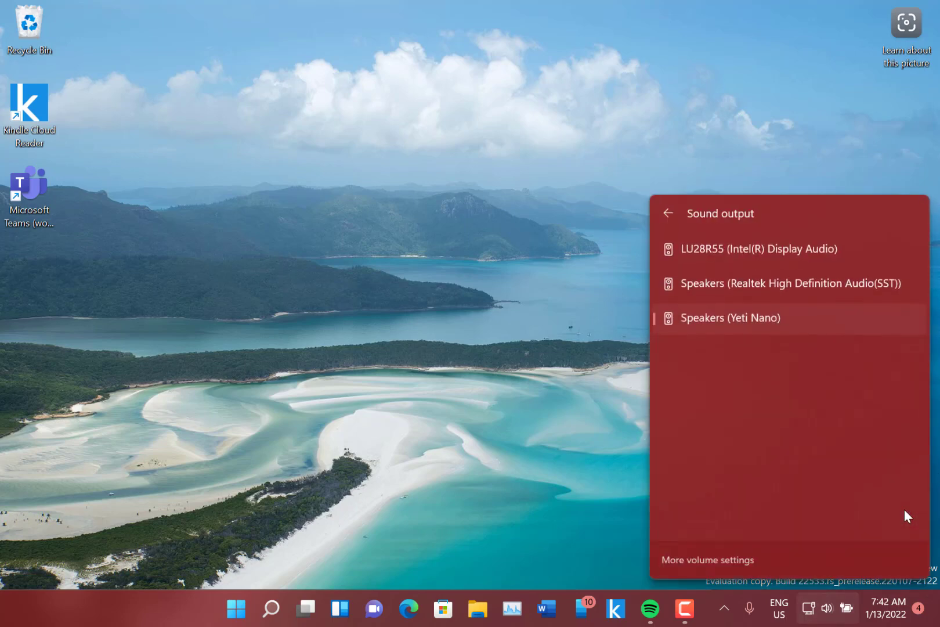
{"action": "left_click", "coordinate": [669, 211]}
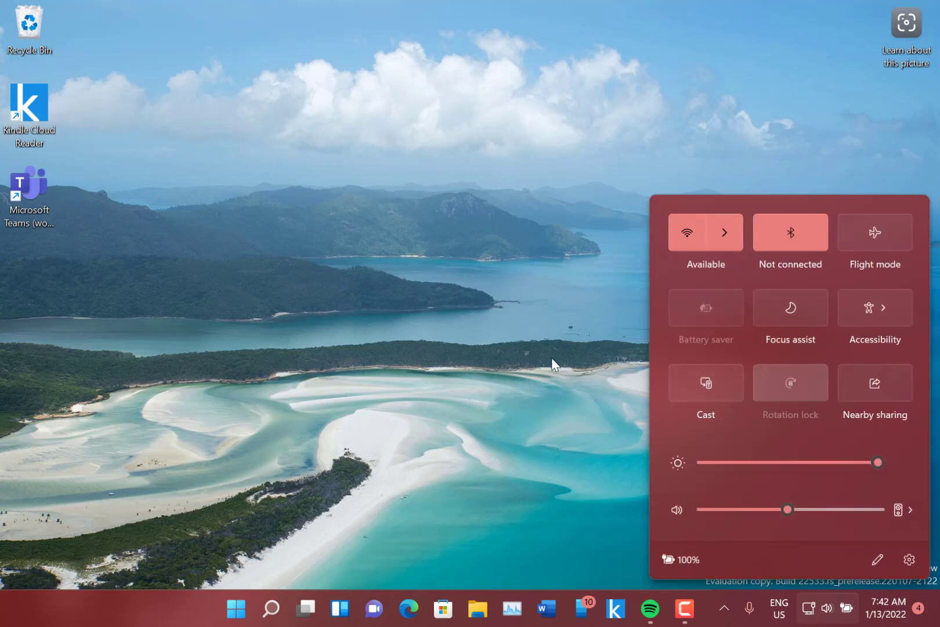
{"action": "left_click", "coordinate": [535, 479]}
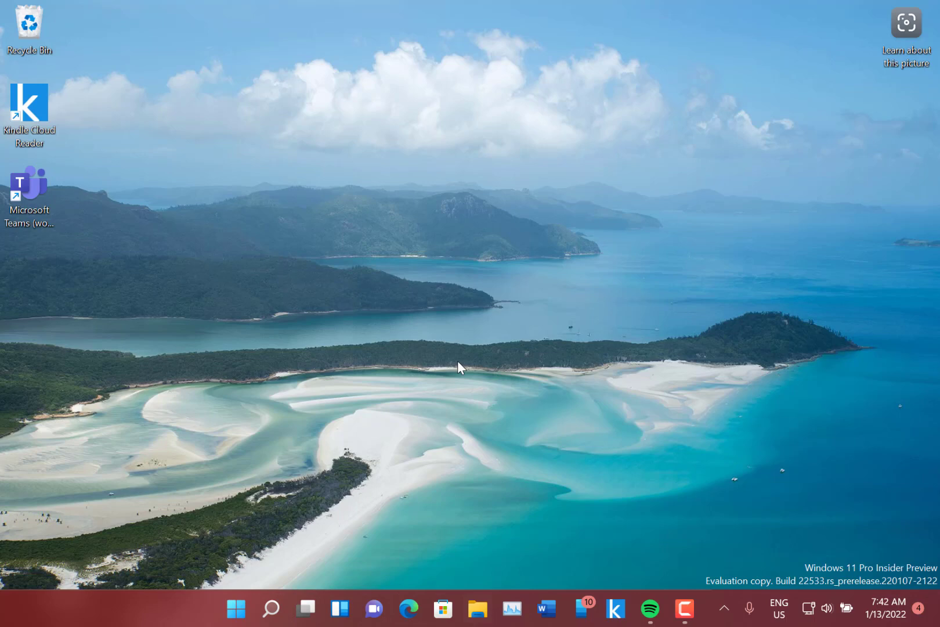
Step: Show the search flyout suggesting Camtasia Recorder 2020, Camtasia 2020 and Media Player
{"action": "key", "text": "super+s"}
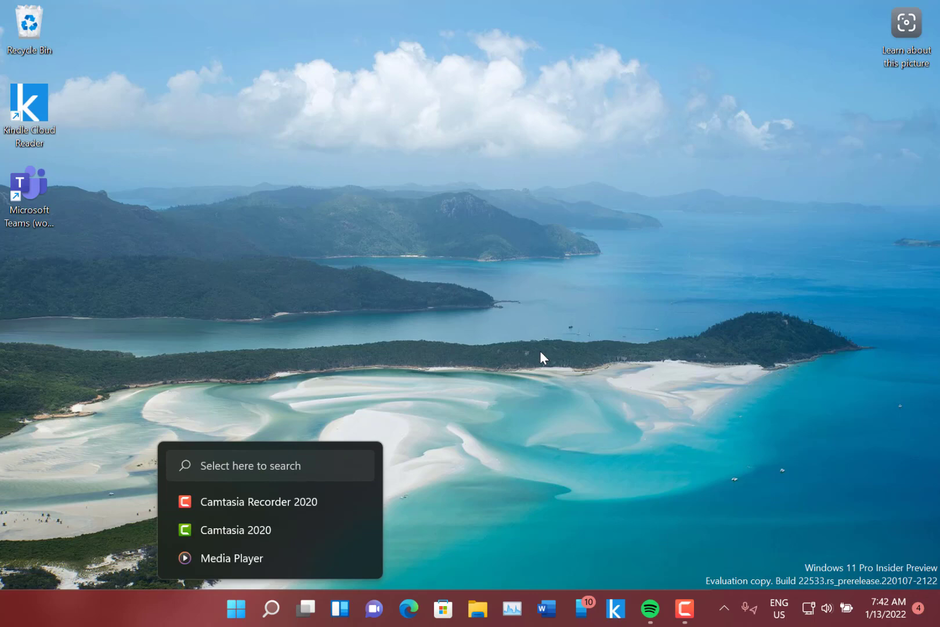
Step: Bring up the Win+X quick-link menu, then close it and the search flyout
{"action": "key", "text": "super+x"}
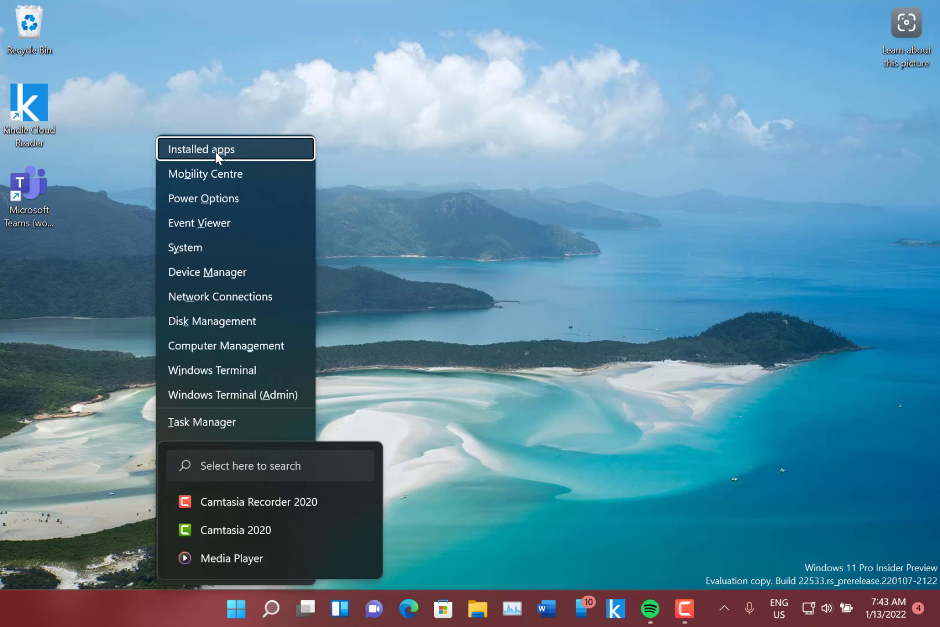
{"action": "left_click", "coordinate": [482, 149]}
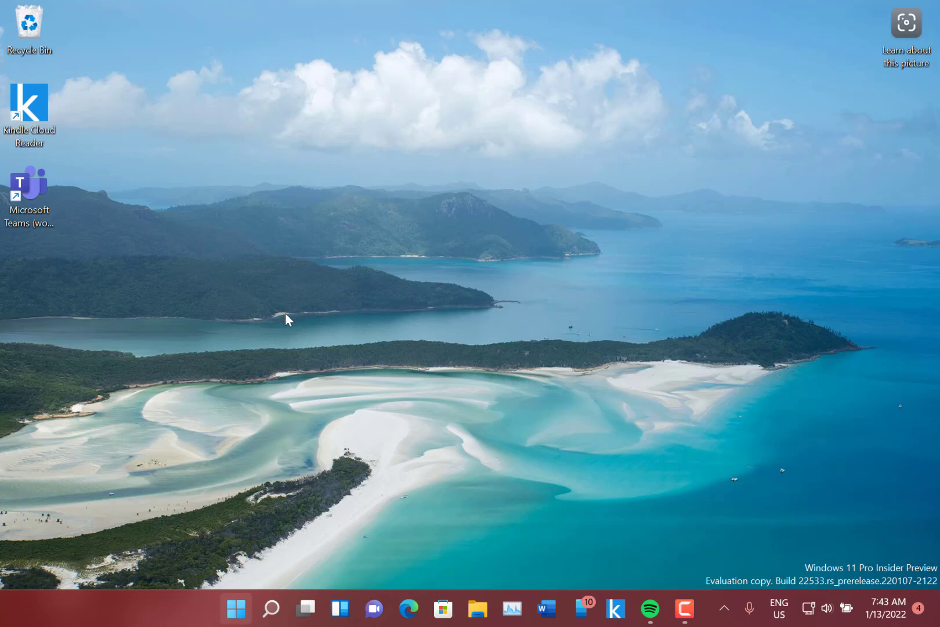
Step: Show the Start menu with pinned Edge, Mail and Paint and recommended TDLNotes and Work files
{"action": "key", "text": "super"}
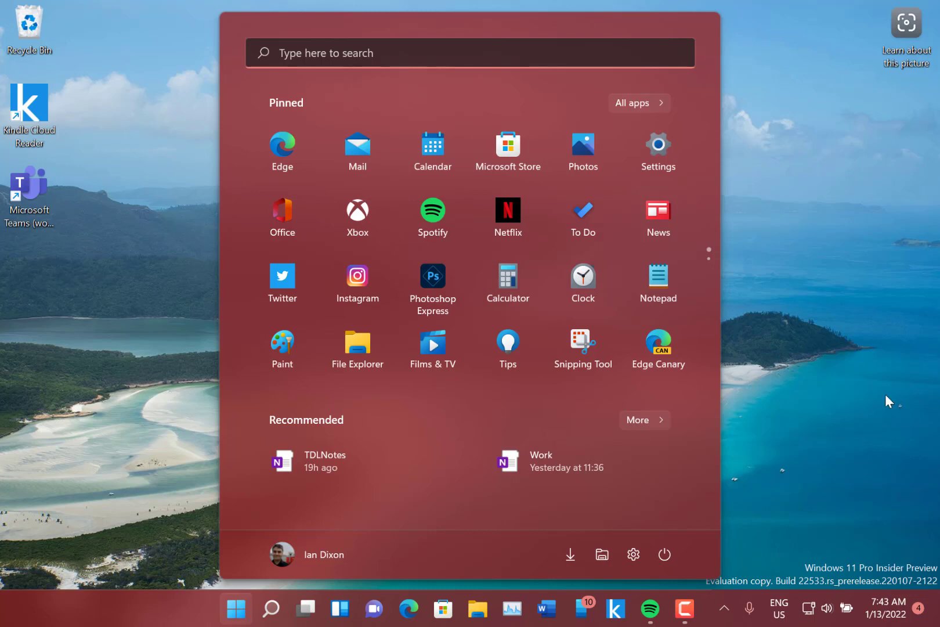
Step: Dismiss the Start menu by clicking the desktop near the taskbar clock
{"action": "left_click", "coordinate": [865, 555]}
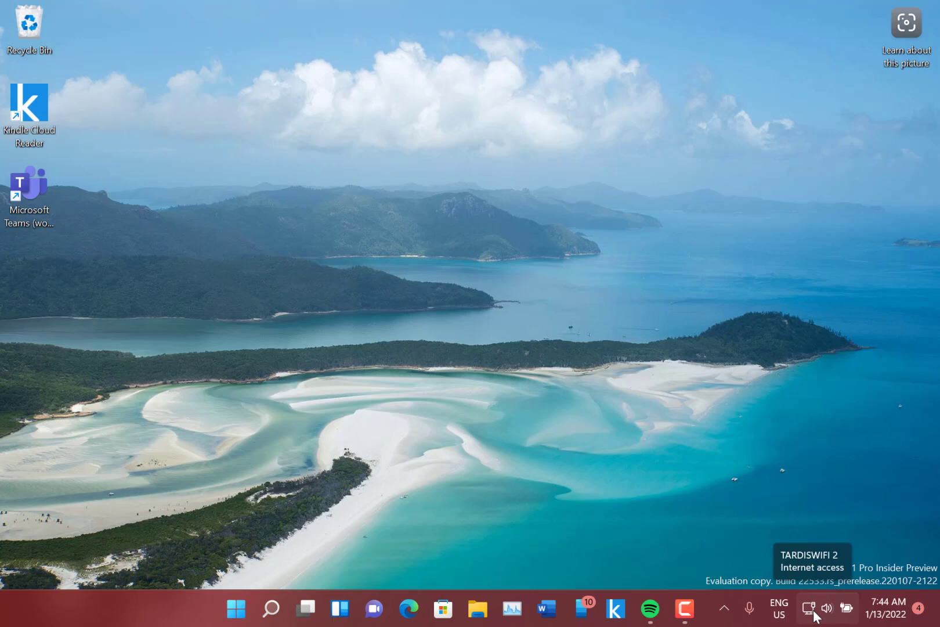
Step: Bring up the taskbar clock's date and time options to reach Settings
{"action": "right_click", "coordinate": [875, 614]}
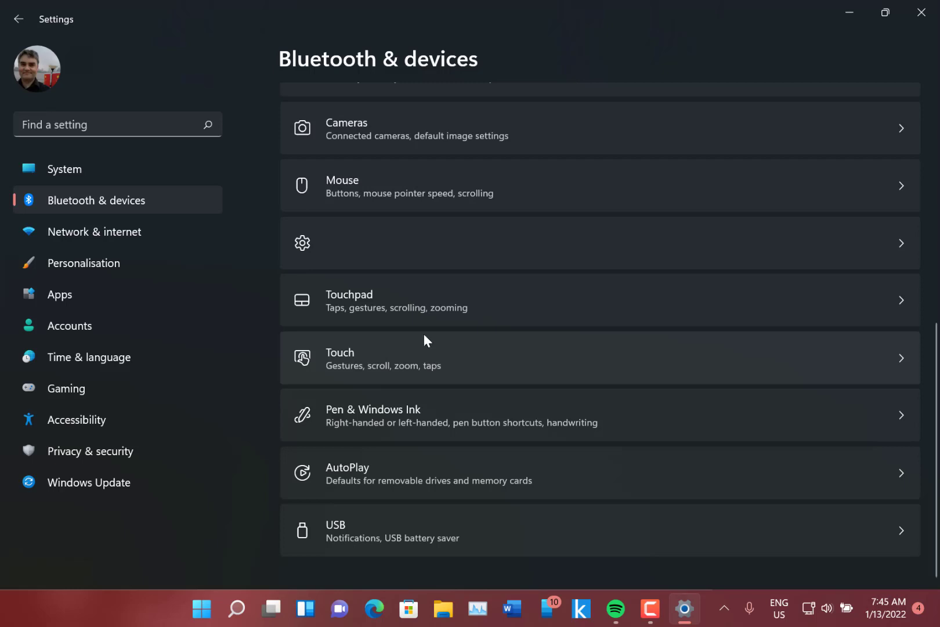
Step: Go to the unlabelled gear row's subpage, showing its single switch set to Off
{"action": "left_click", "coordinate": [366, 238]}
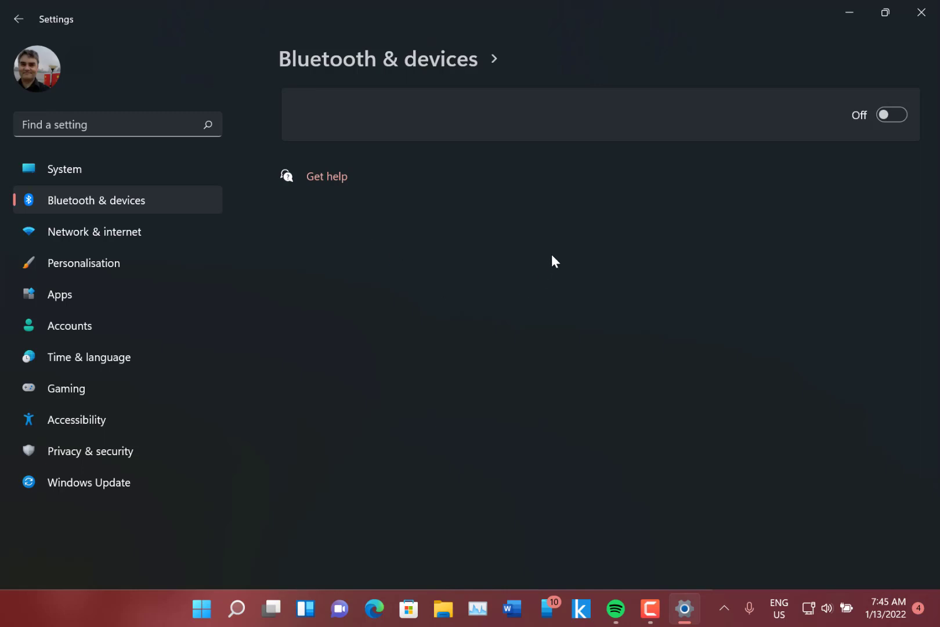
{"action": "key", "text": "XF86AudioRaiseVolume"}
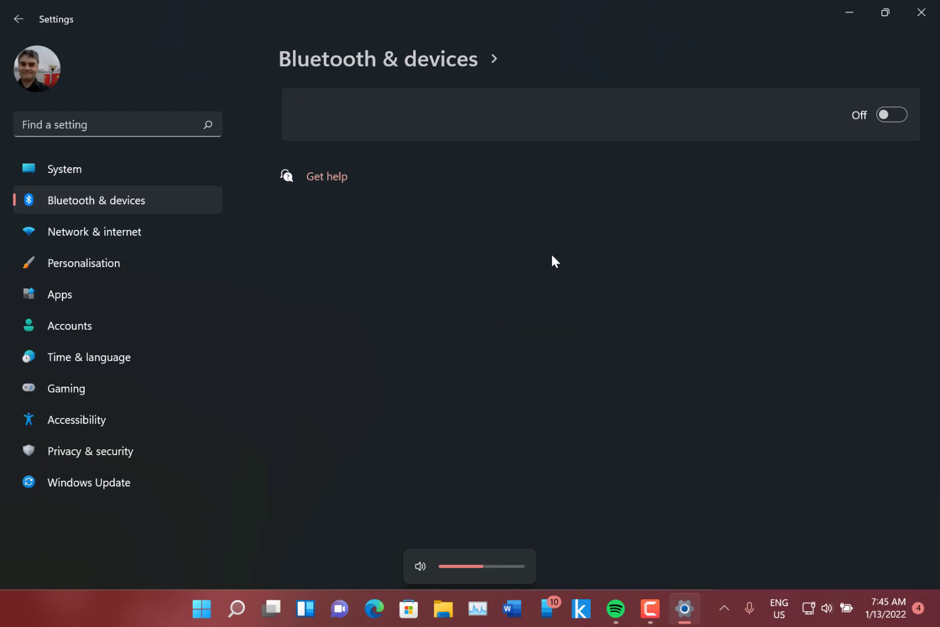
{"action": "key", "text": "XF86MonBrightnessUp"}
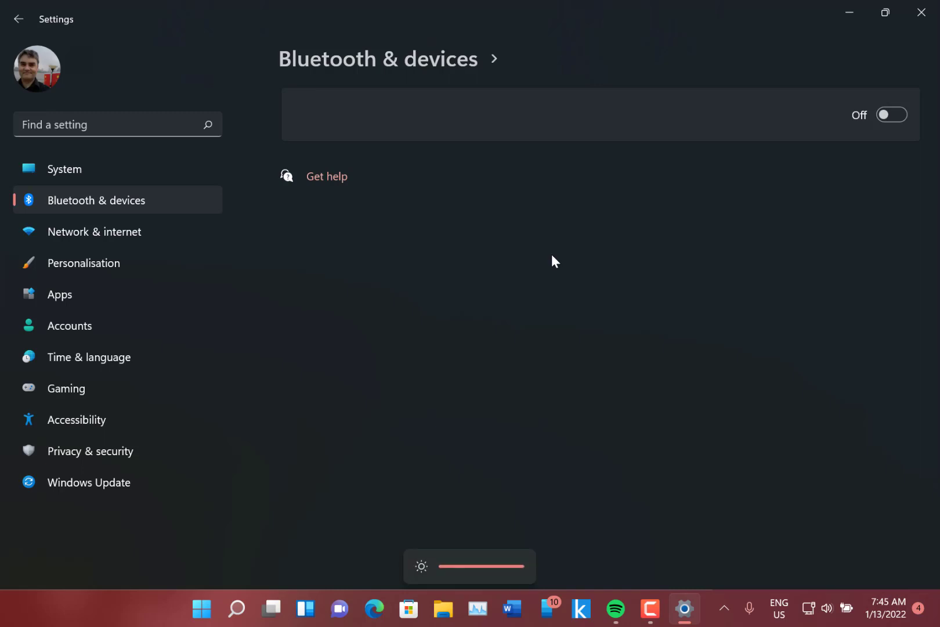